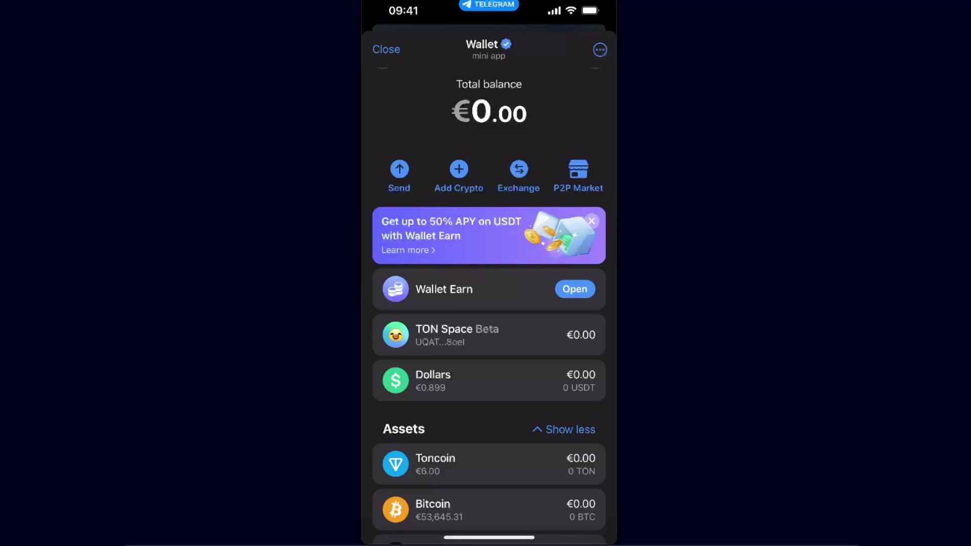
- Open Toncoin in Telegram Wallet, attempt Send, and dismiss the empty-balance alert
left_click(488, 465)
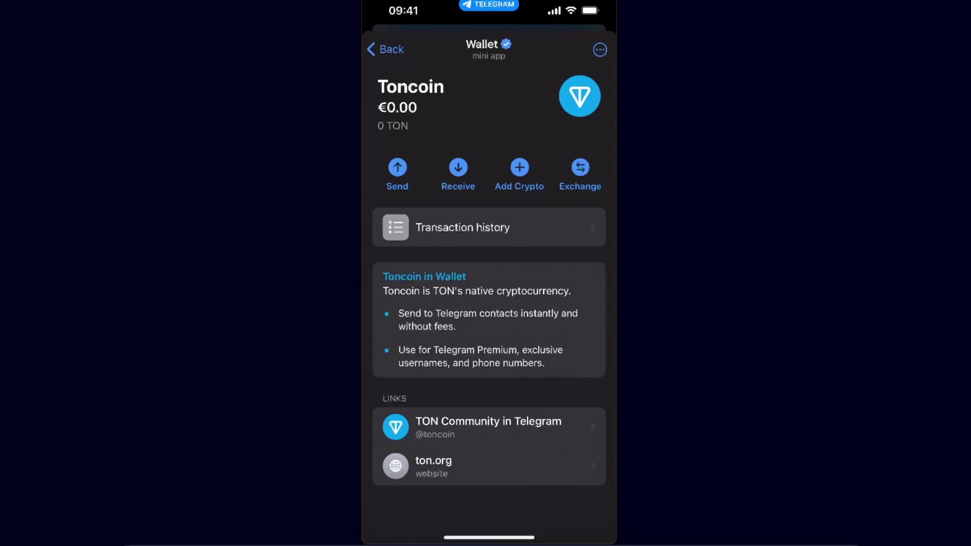
left_click(397, 168)
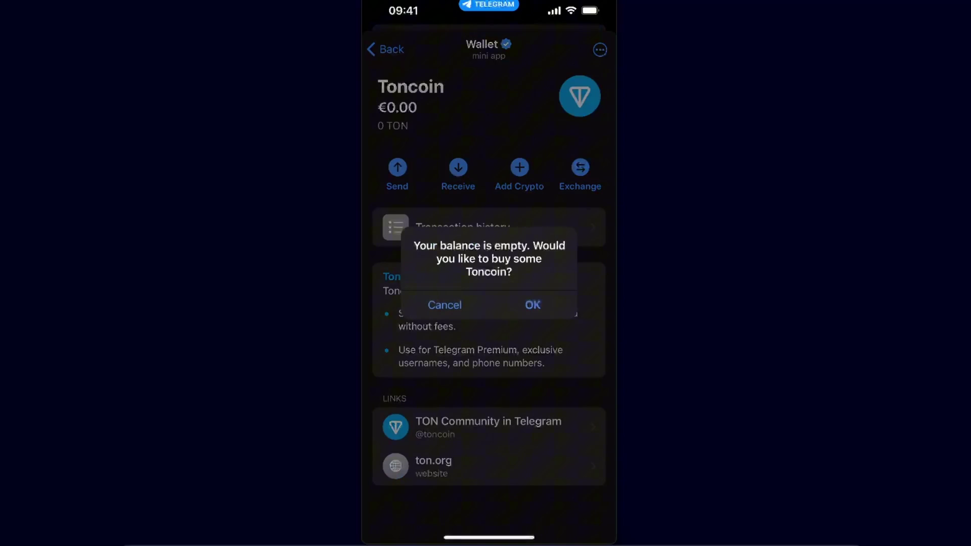
left_click(445, 305)
left_click(397, 168)
left_click(445, 305)
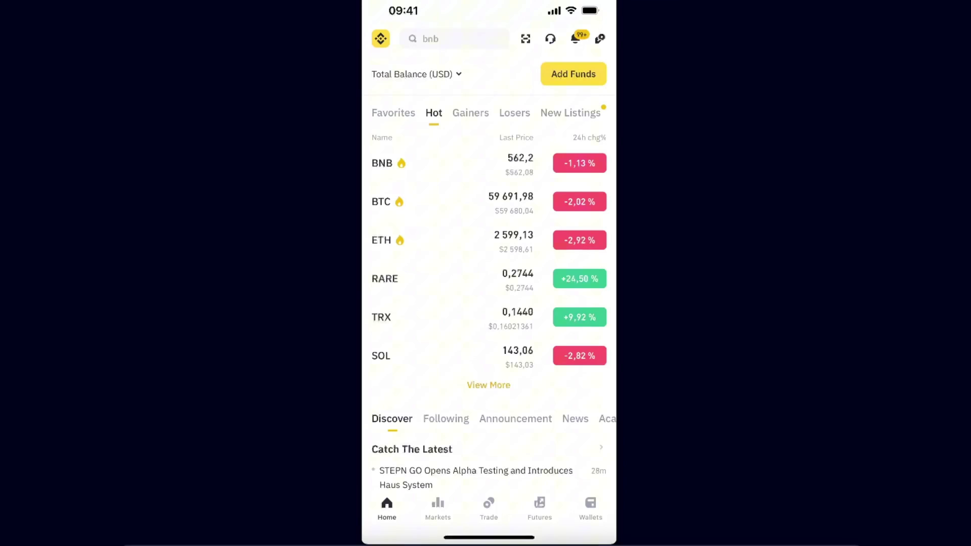
- From Binance Wallets, start a deposit and select TON from the coin search
left_click(590, 508)
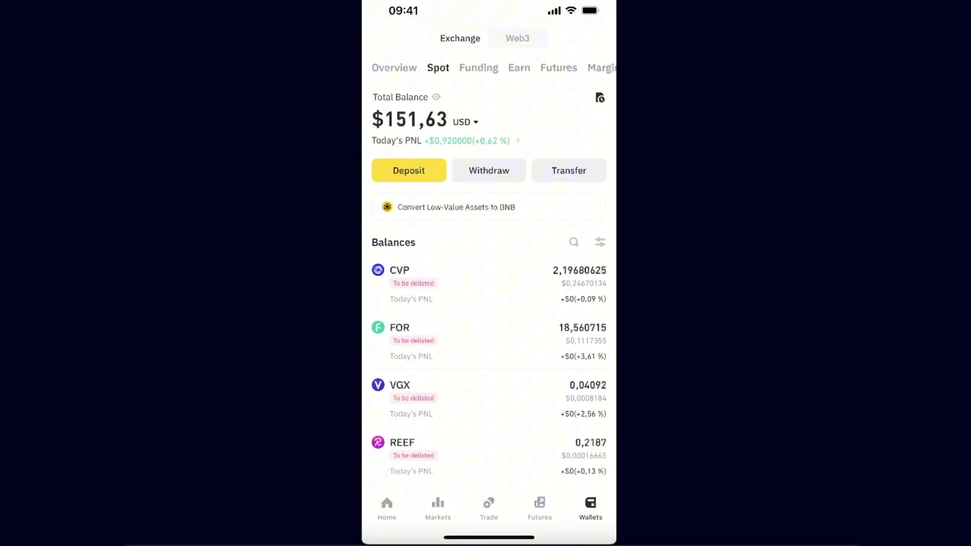
left_click(408, 170)
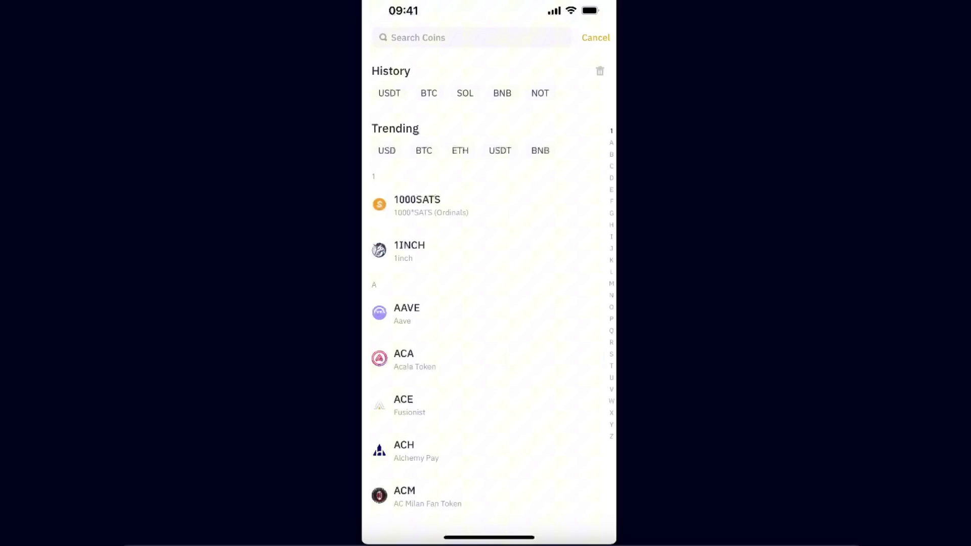
left_click(470, 38)
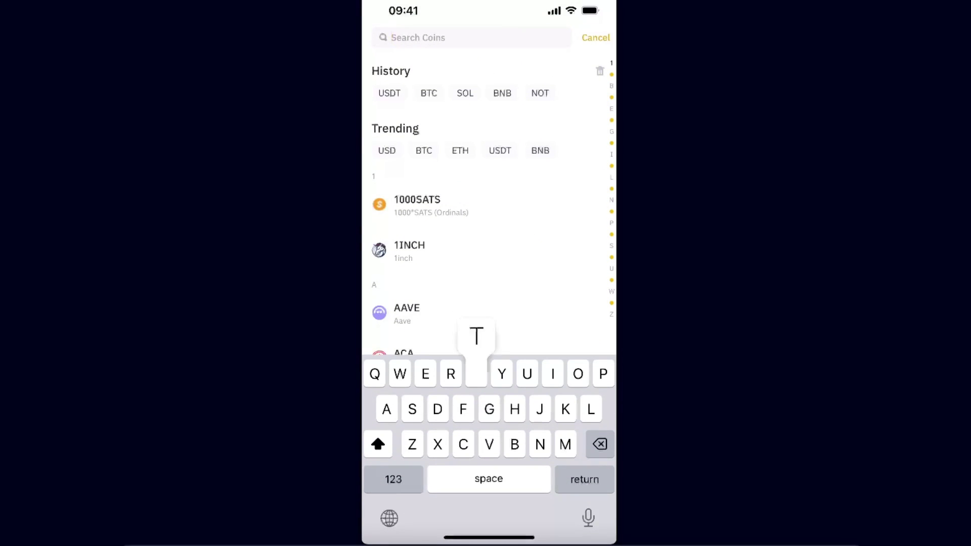
type("TON")
left_click(404, 82)
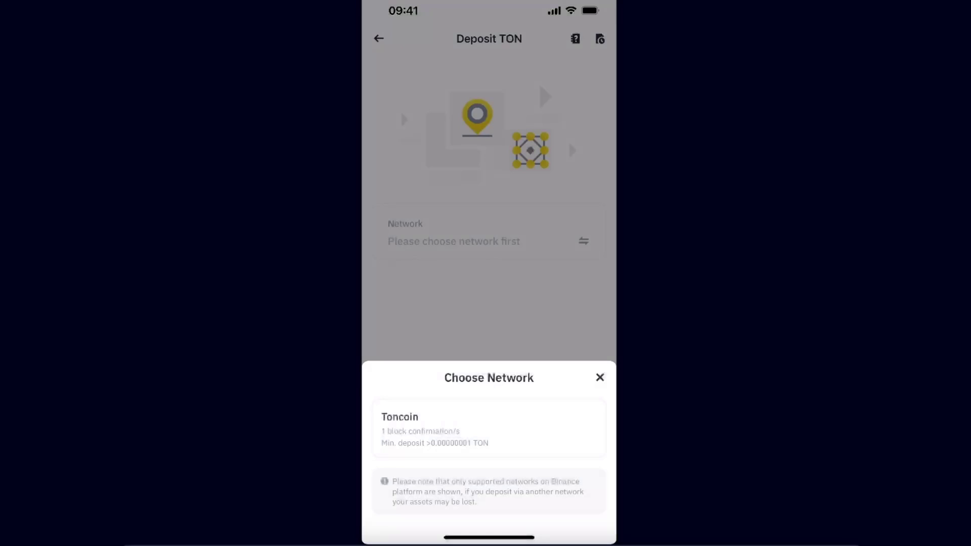
- Choose the Toncoin network and acknowledge the memo-required notice
left_click(489, 429)
left_click(490, 307)
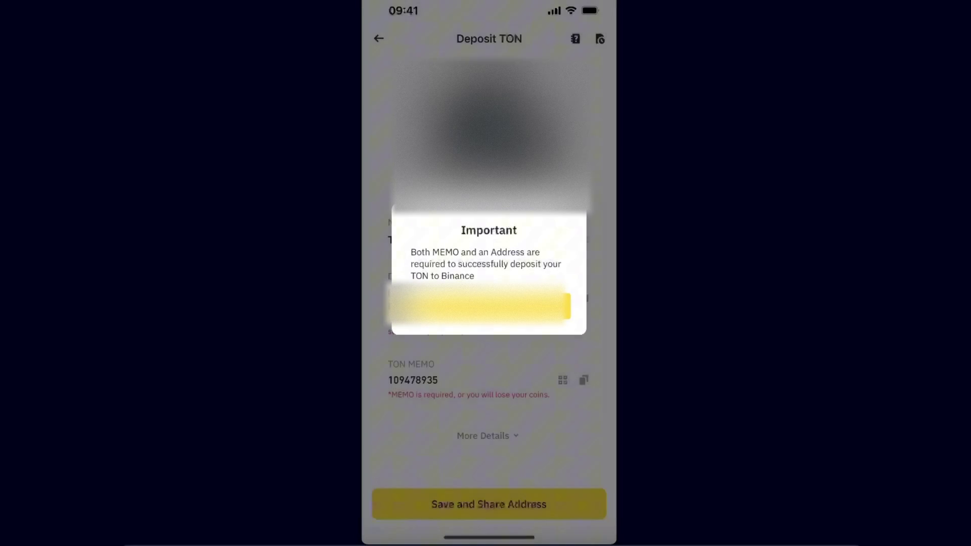